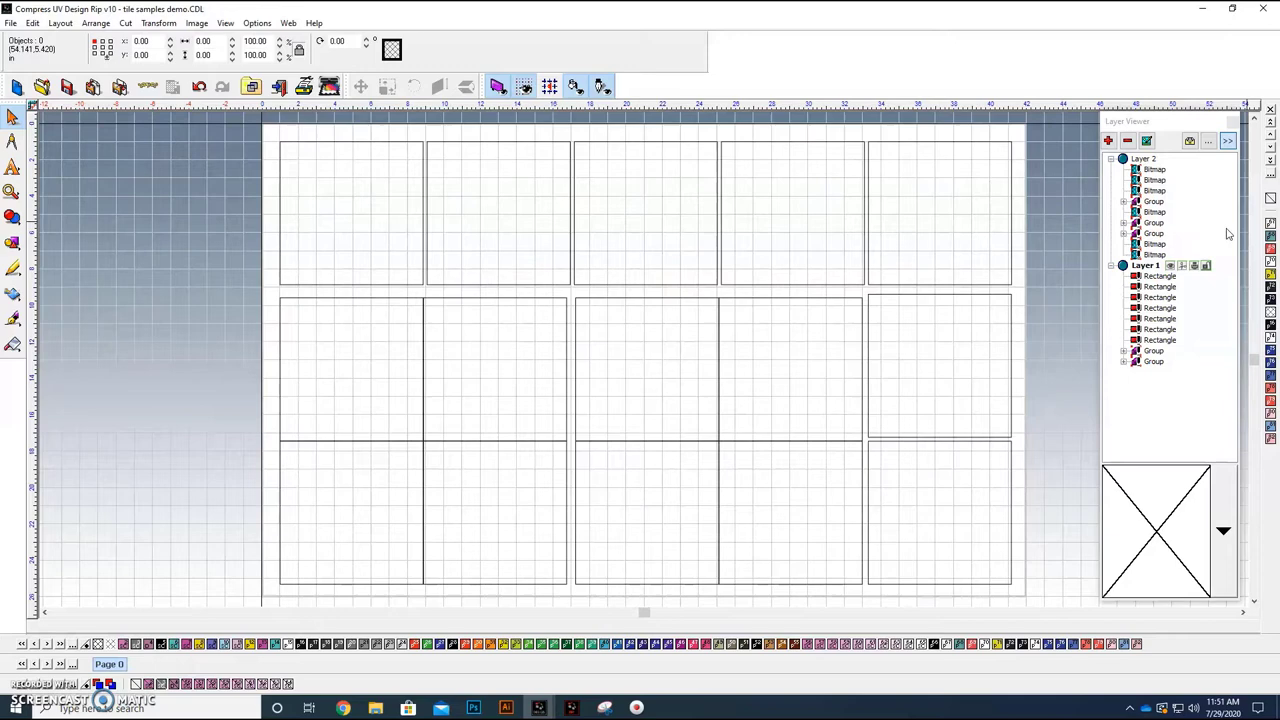
left_click(1171, 266)
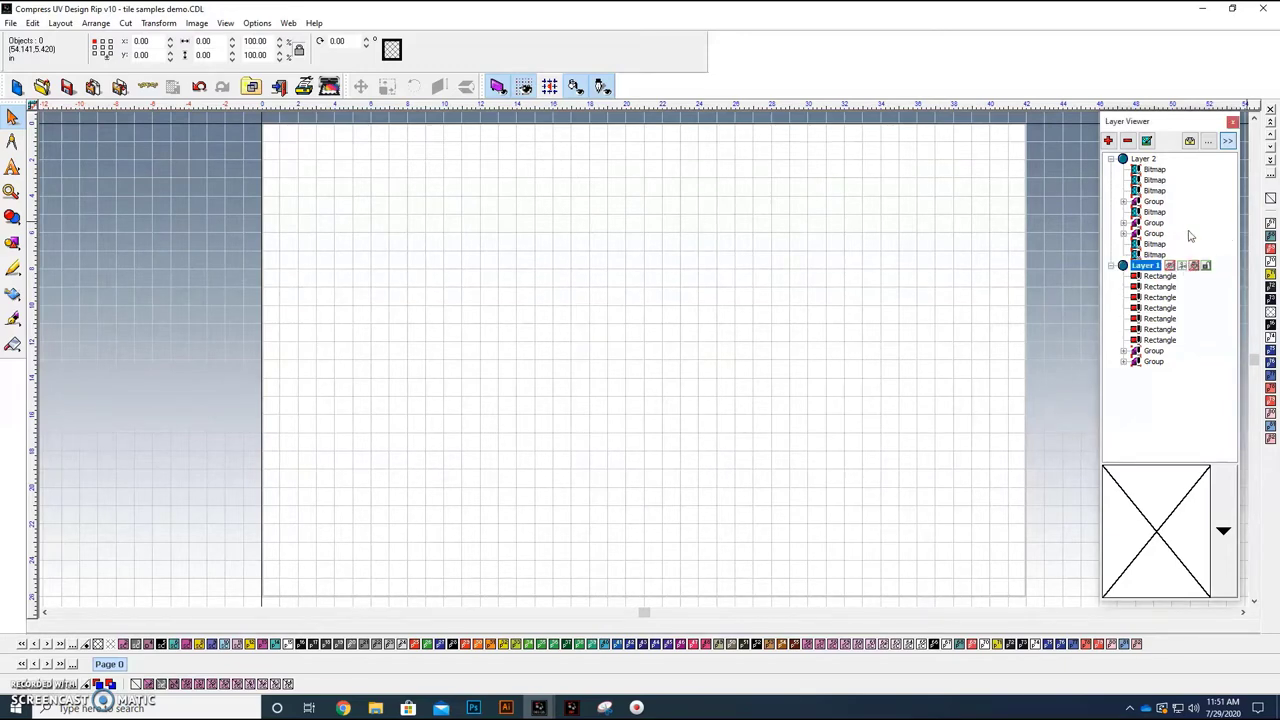
left_click(1145, 160)
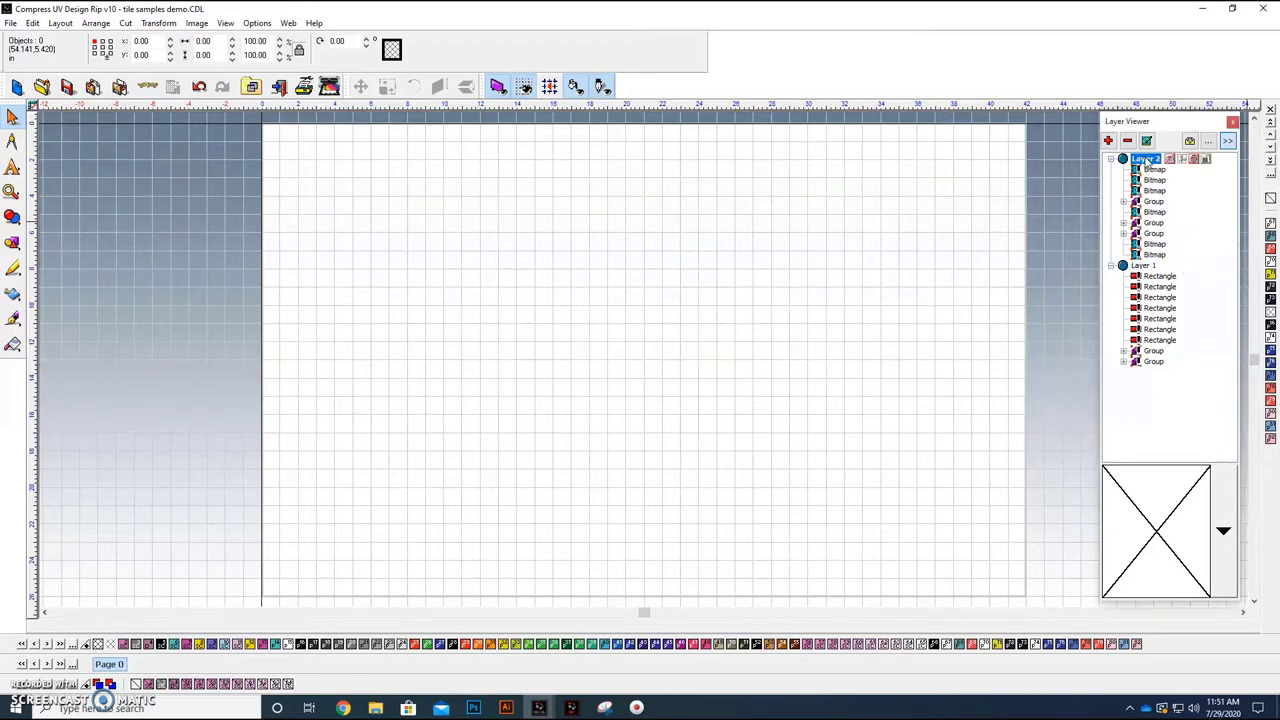
left_click(1195, 160)
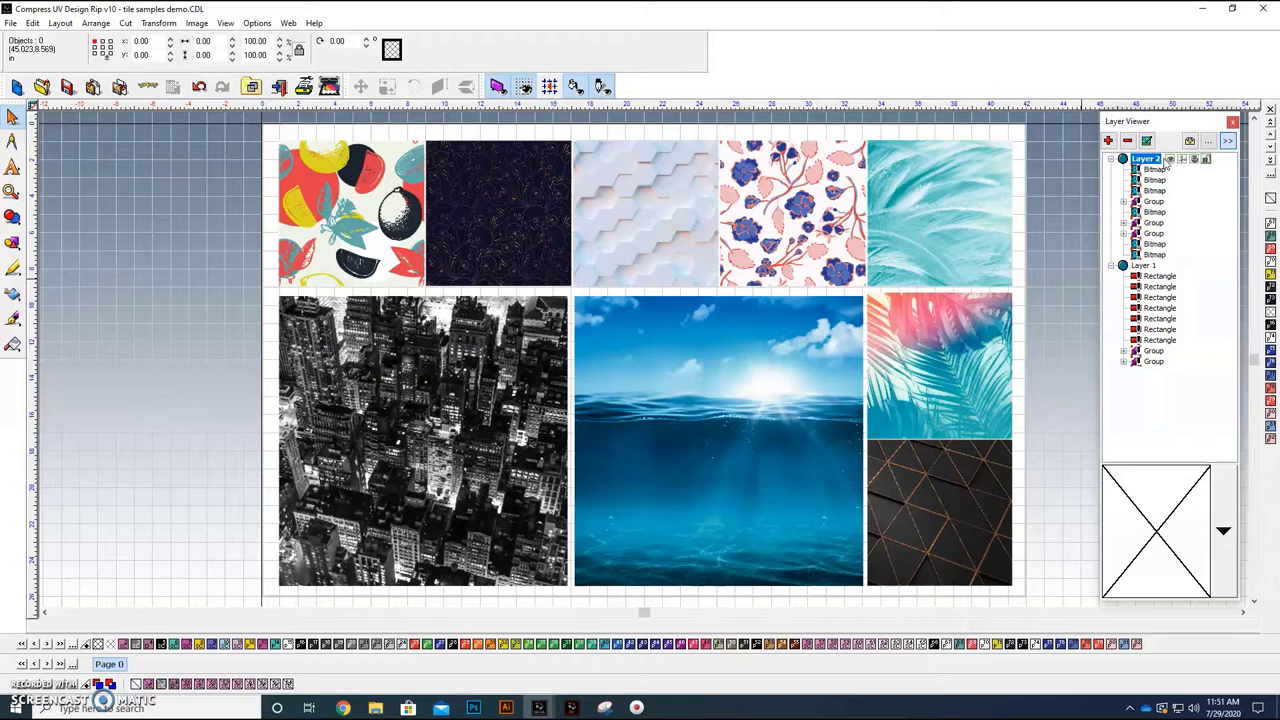
left_click(1170, 160)
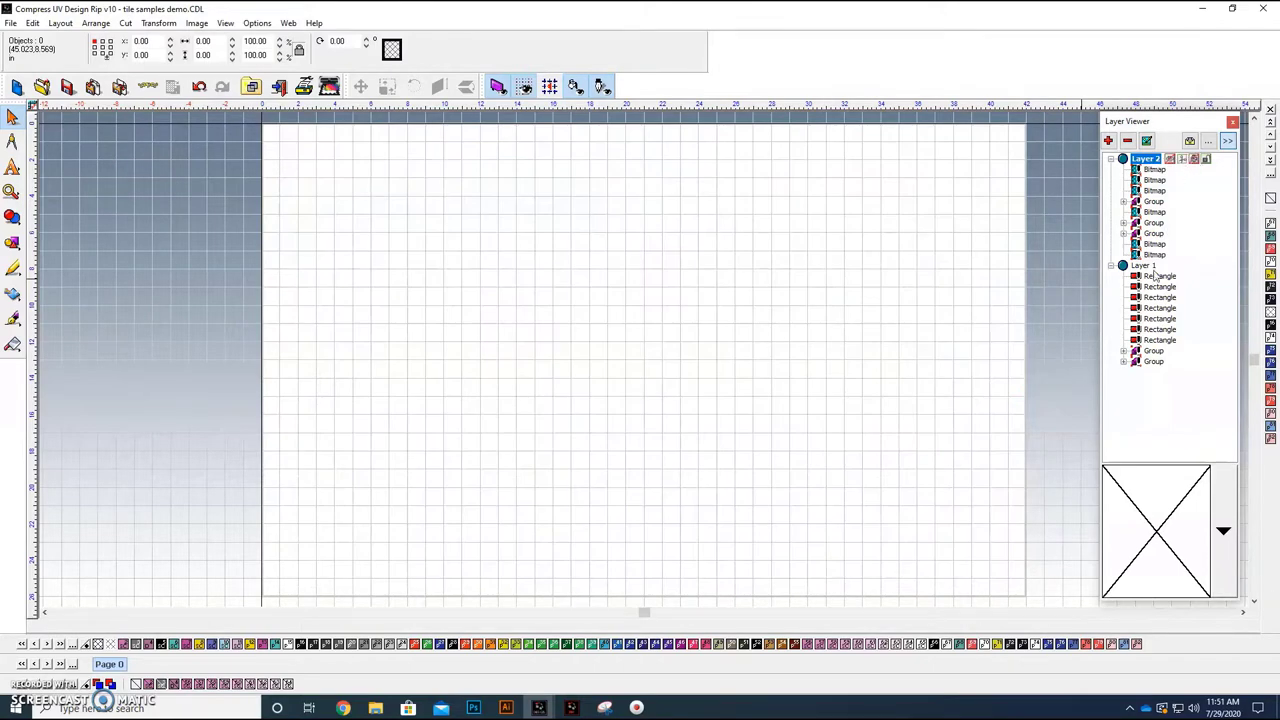
left_click(1150, 266)
left_click(1170, 265)
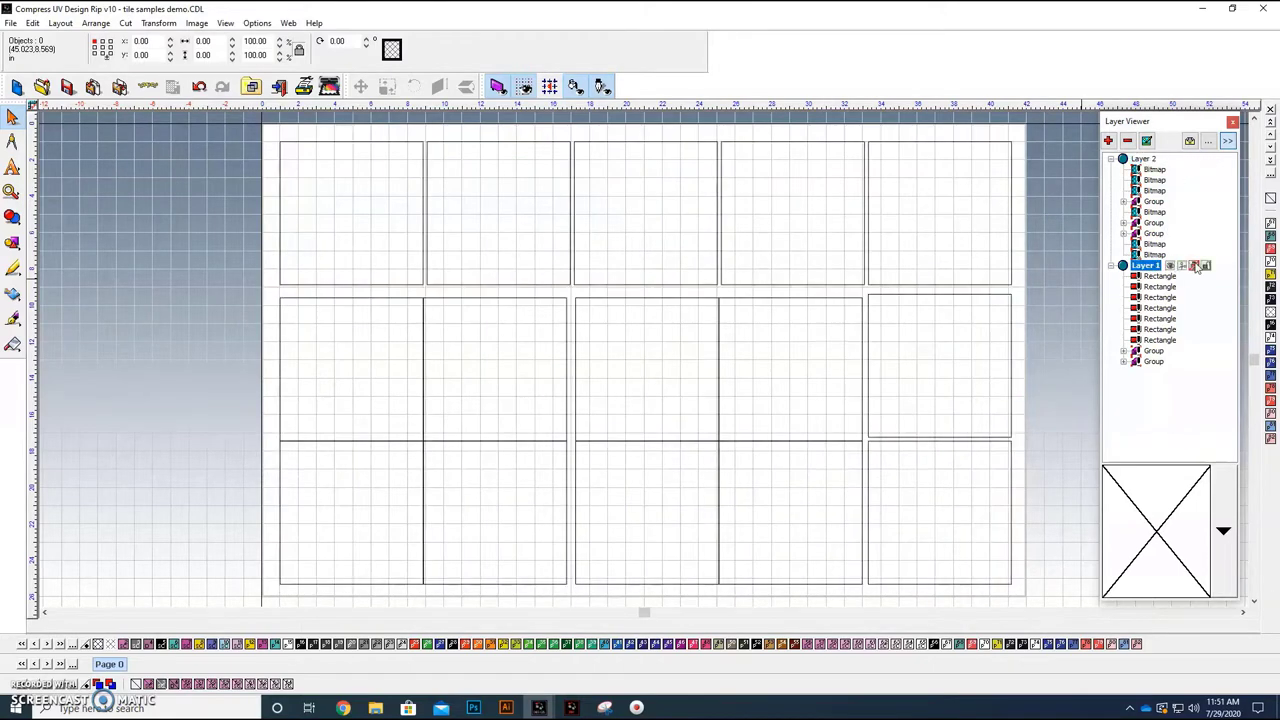
Switch to CompressRIP Q10 and show the 1200 printer's CH White Only queue.
left_click(540, 708)
left_click(571, 708)
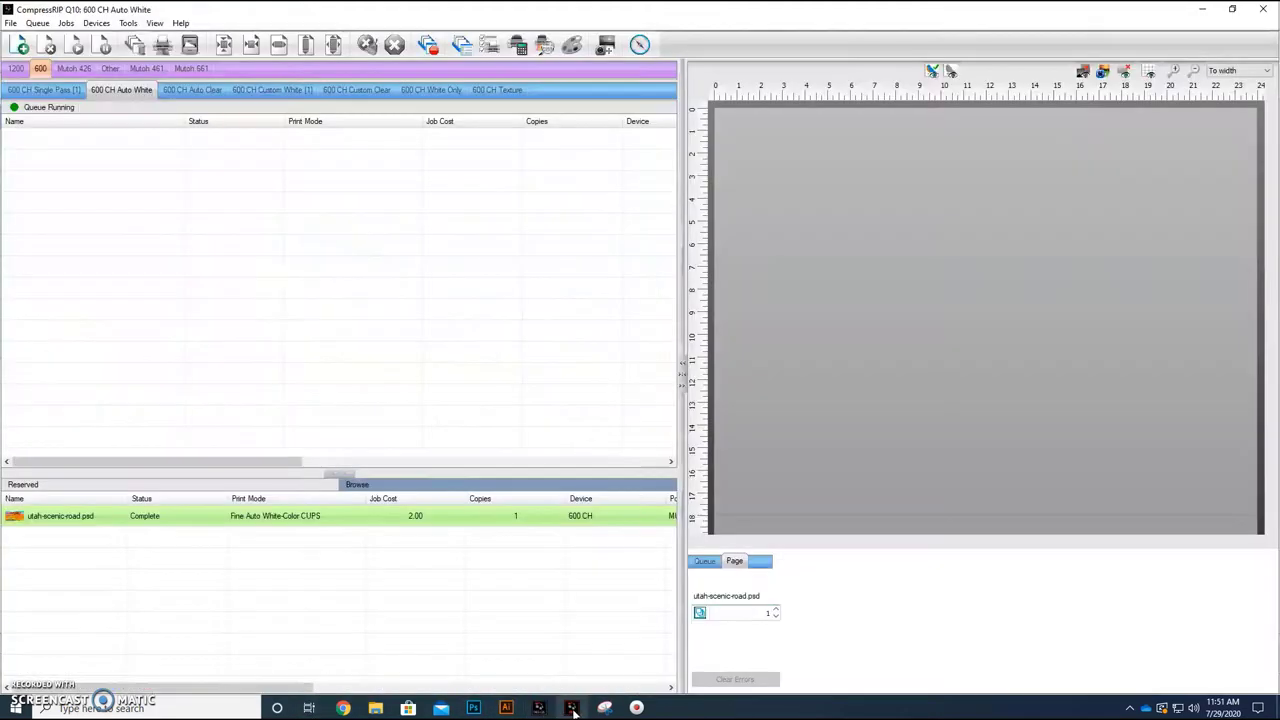
left_click(24, 69)
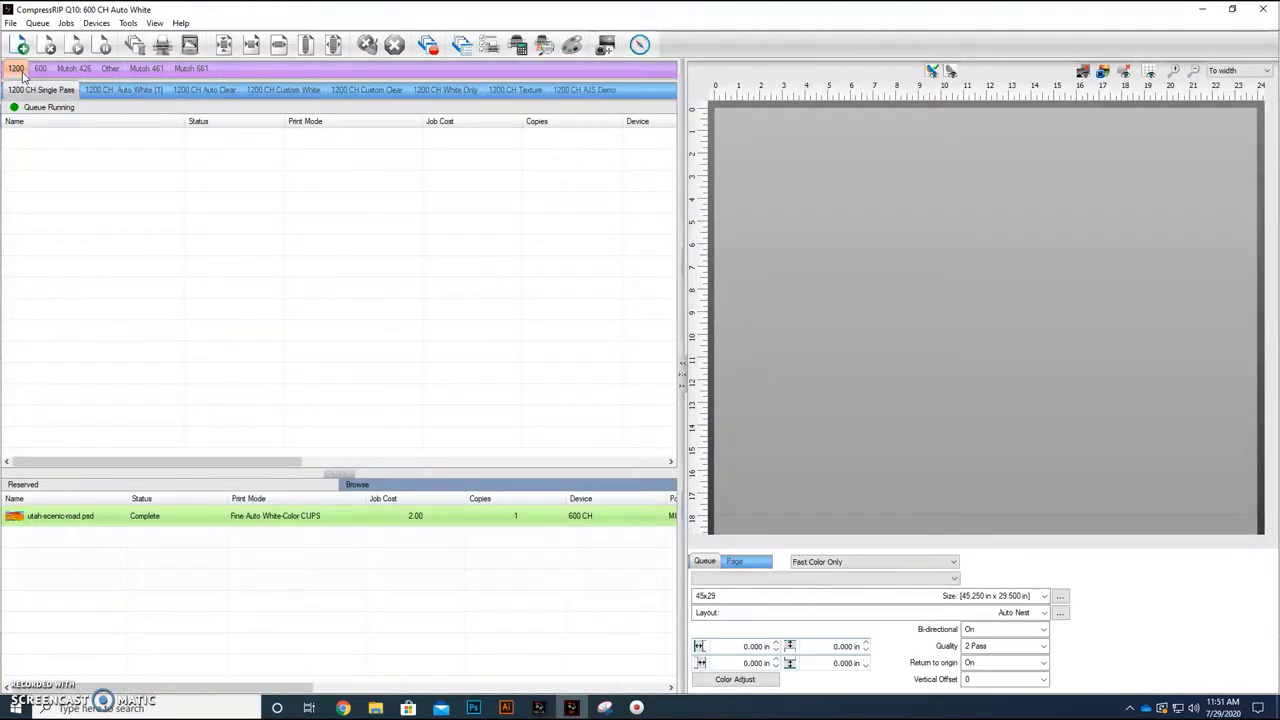
left_click(449, 91)
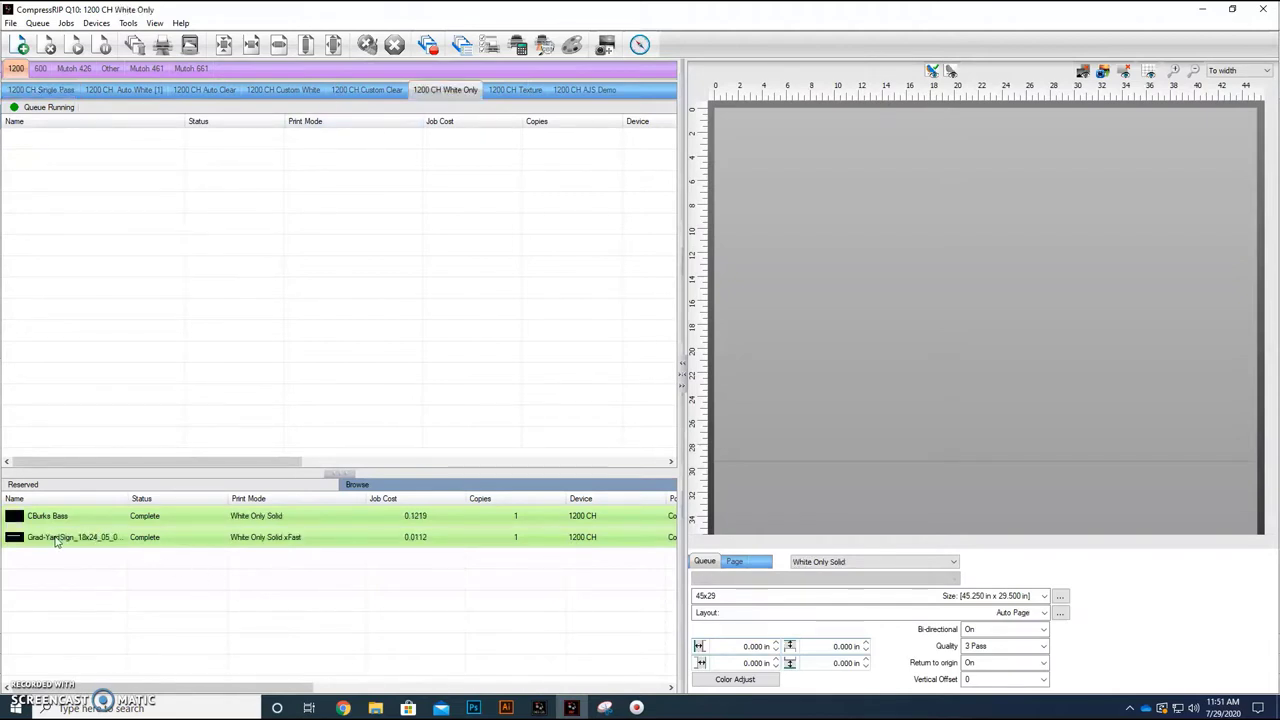
Move the Grad-YardSign job into the print queue, then show the 1200 CH Single Pass queue.
left_click_drag(57, 541, 97, 329)
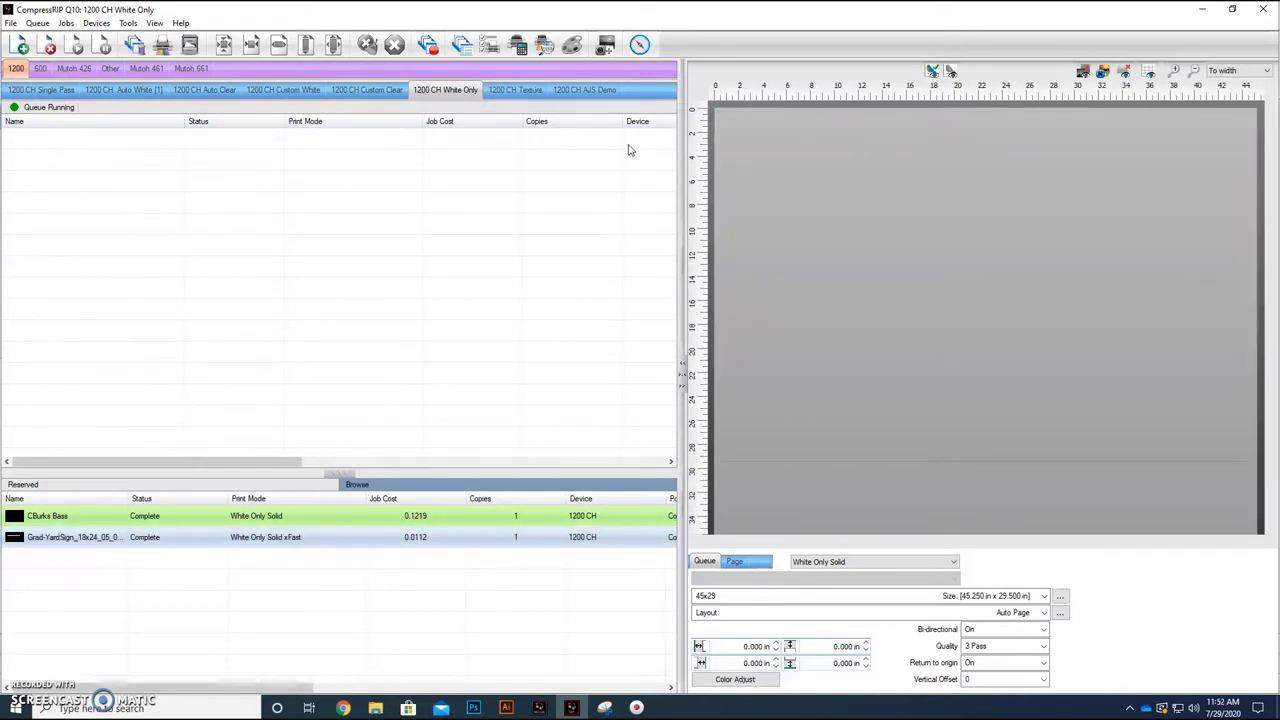
left_click(57, 93)
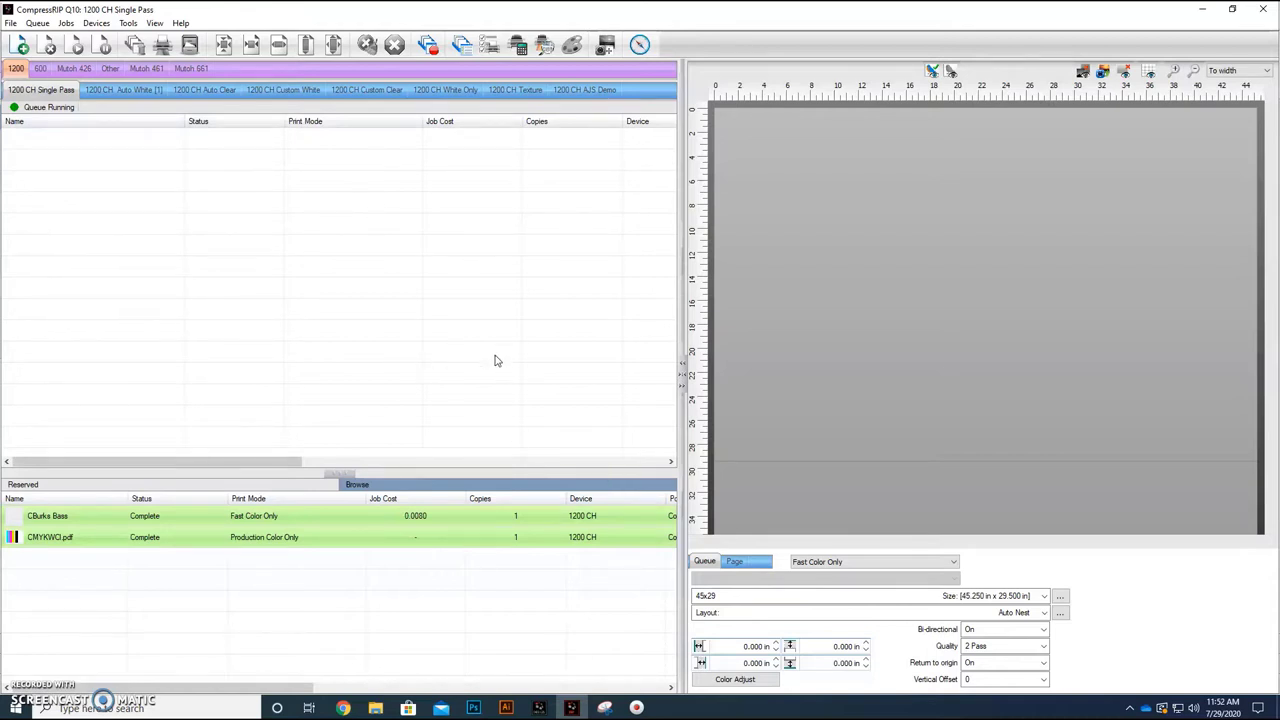
left_click(531, 711)
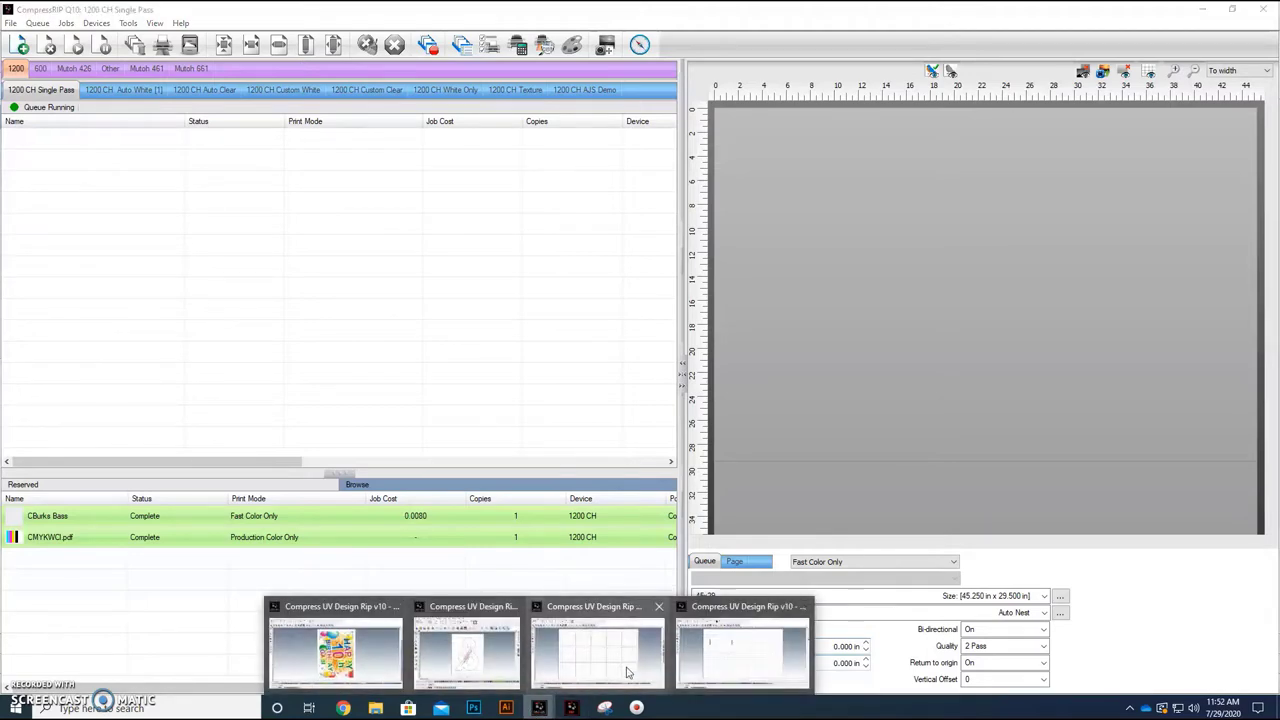
In the tile samples demo layout, hide the rectangle outline layer, select Layer 2, and start Print to Compress Rip.
left_click(595, 652)
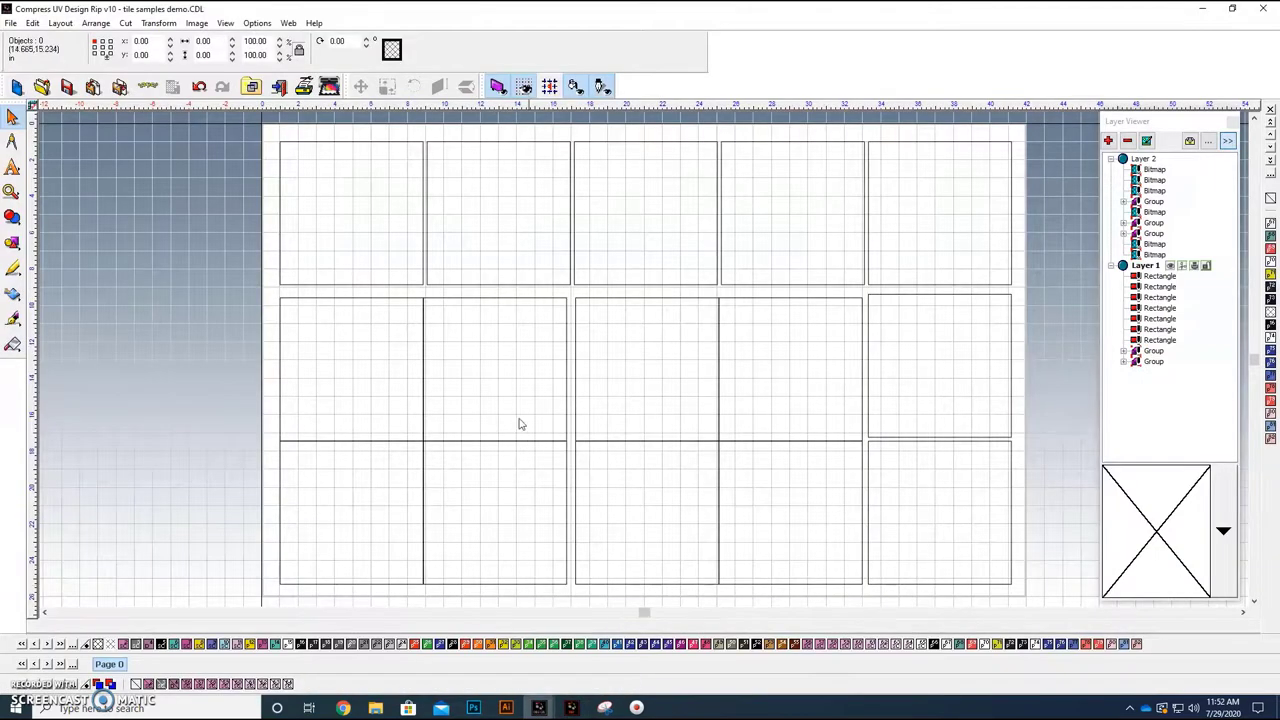
left_click(1170, 266)
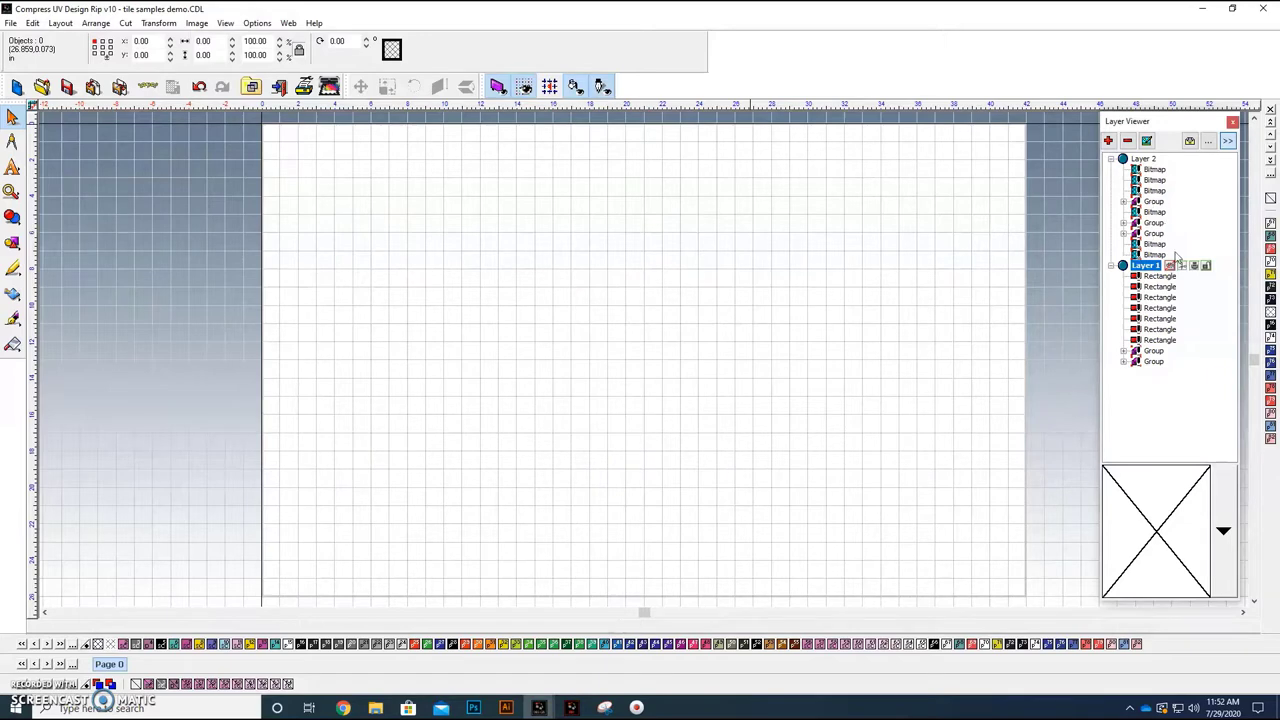
left_click(1152, 159)
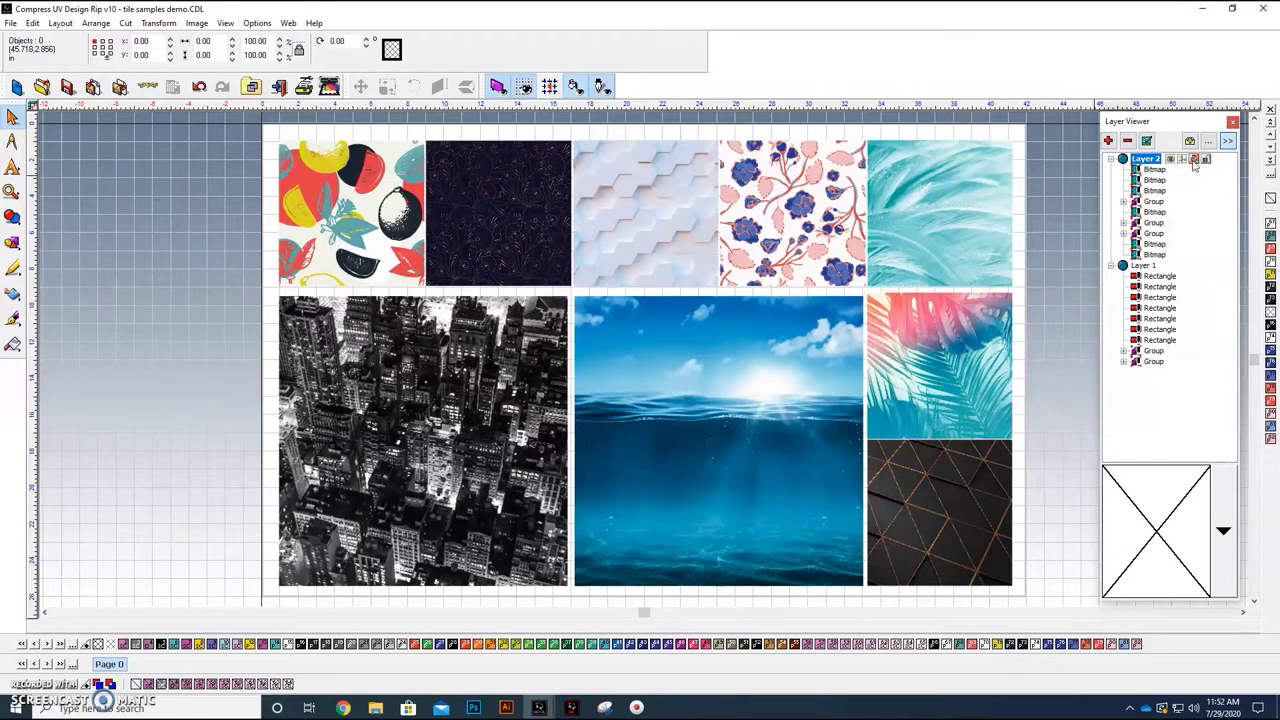
left_click(11, 23)
left_click(66, 333)
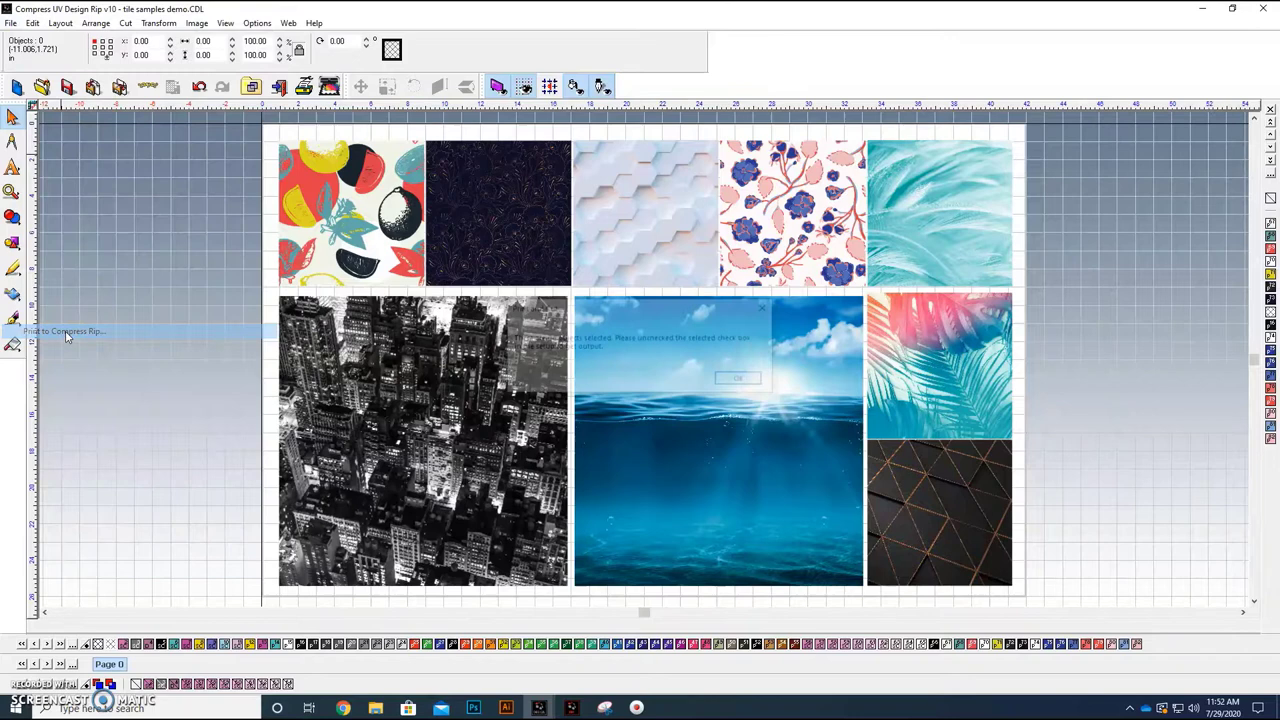
Dismiss the no-selection warning, print the whole layout, and pick the 1200 CH Single Pass queue.
left_click(752, 383)
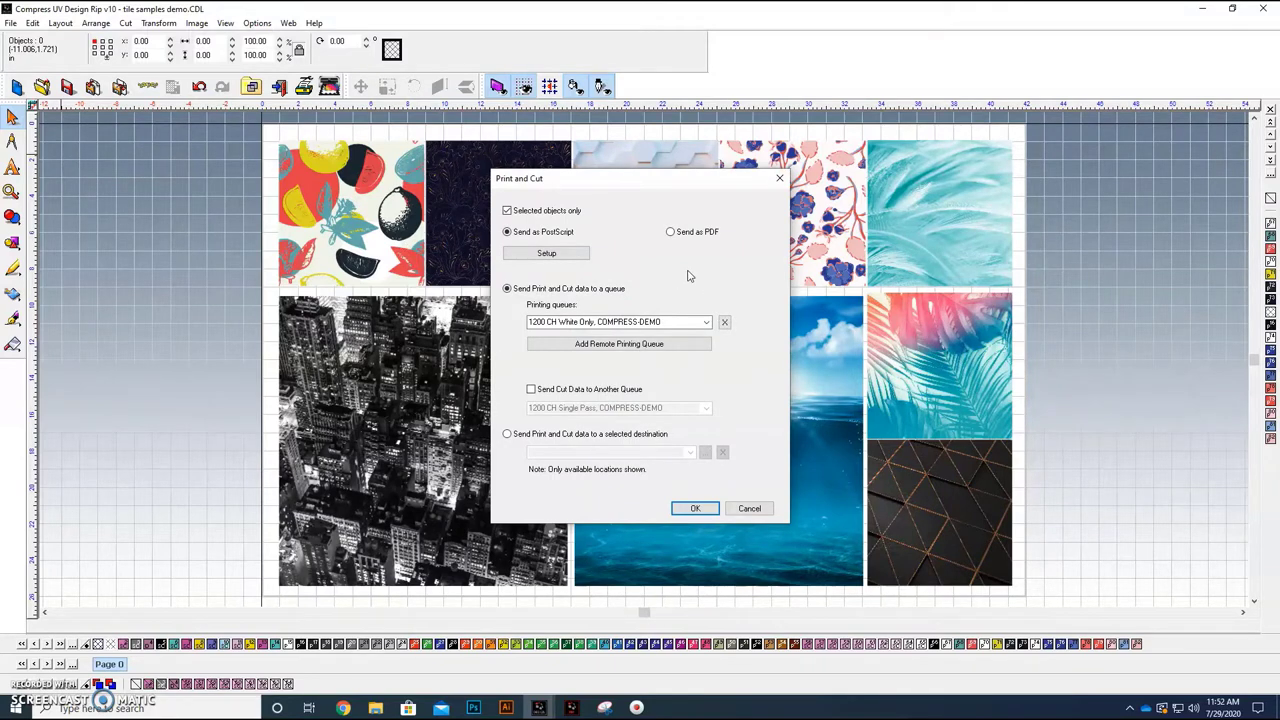
left_click(507, 211)
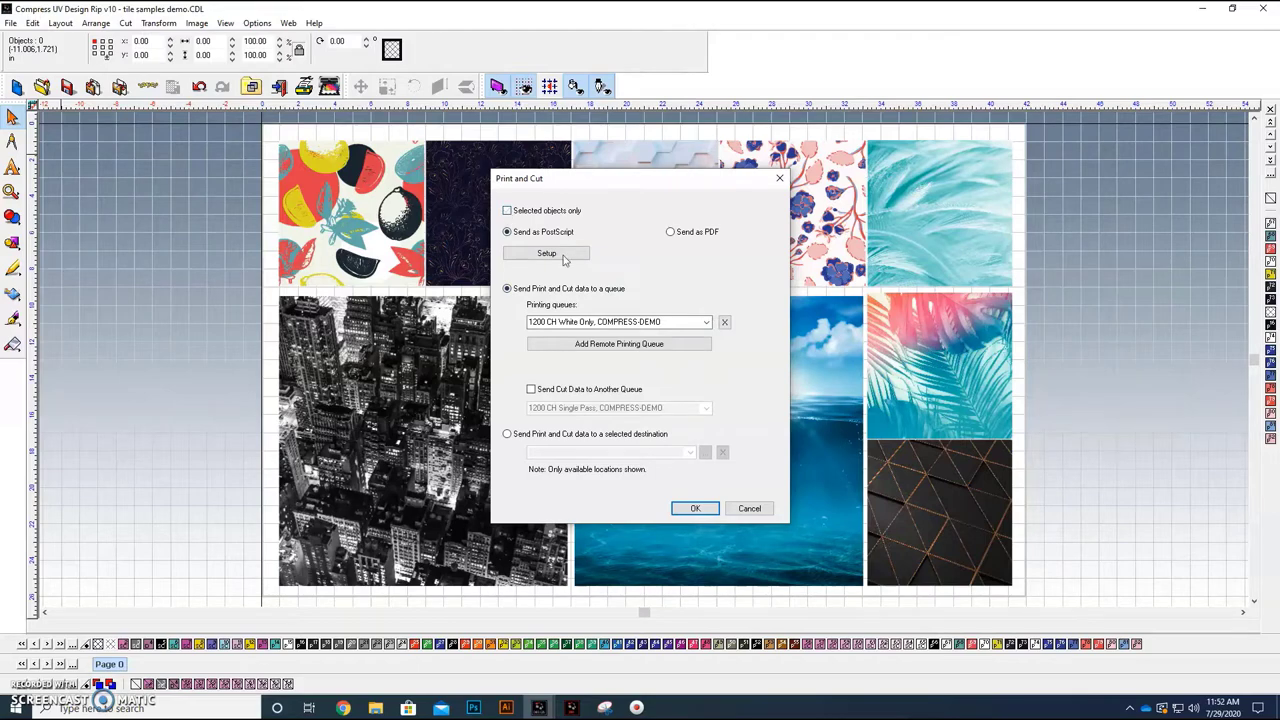
left_click(706, 322)
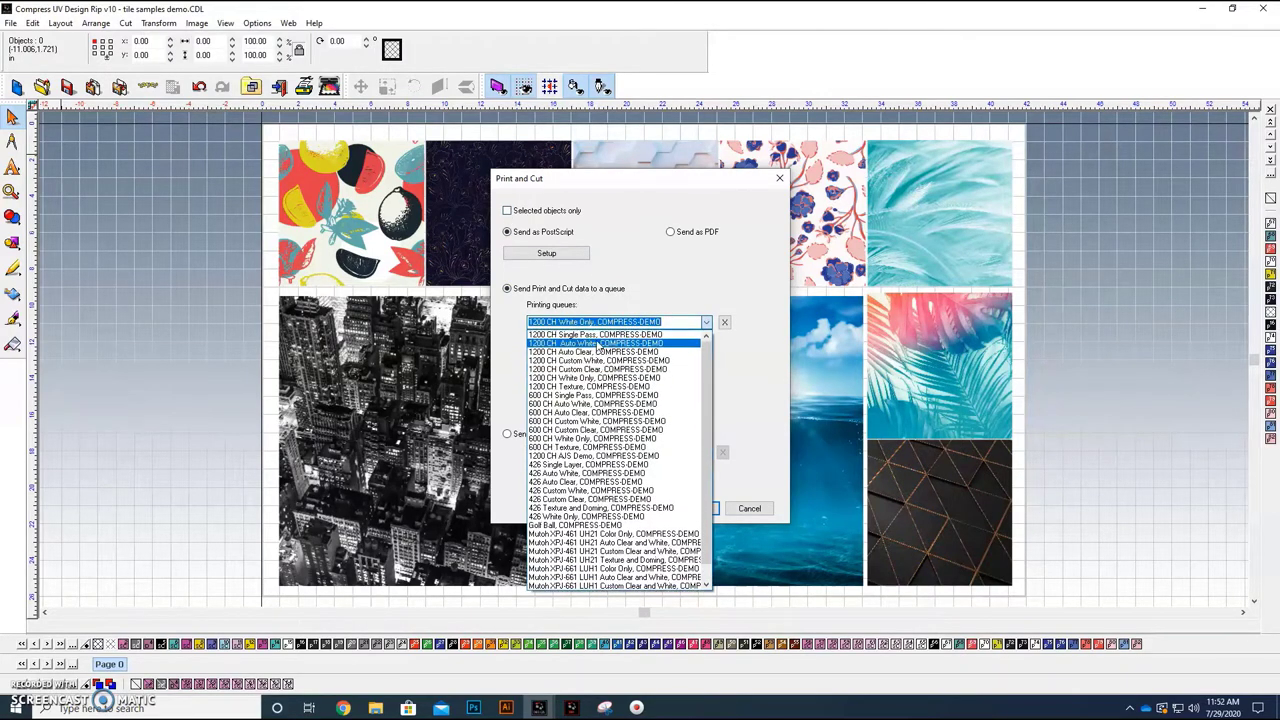
left_click(598, 337)
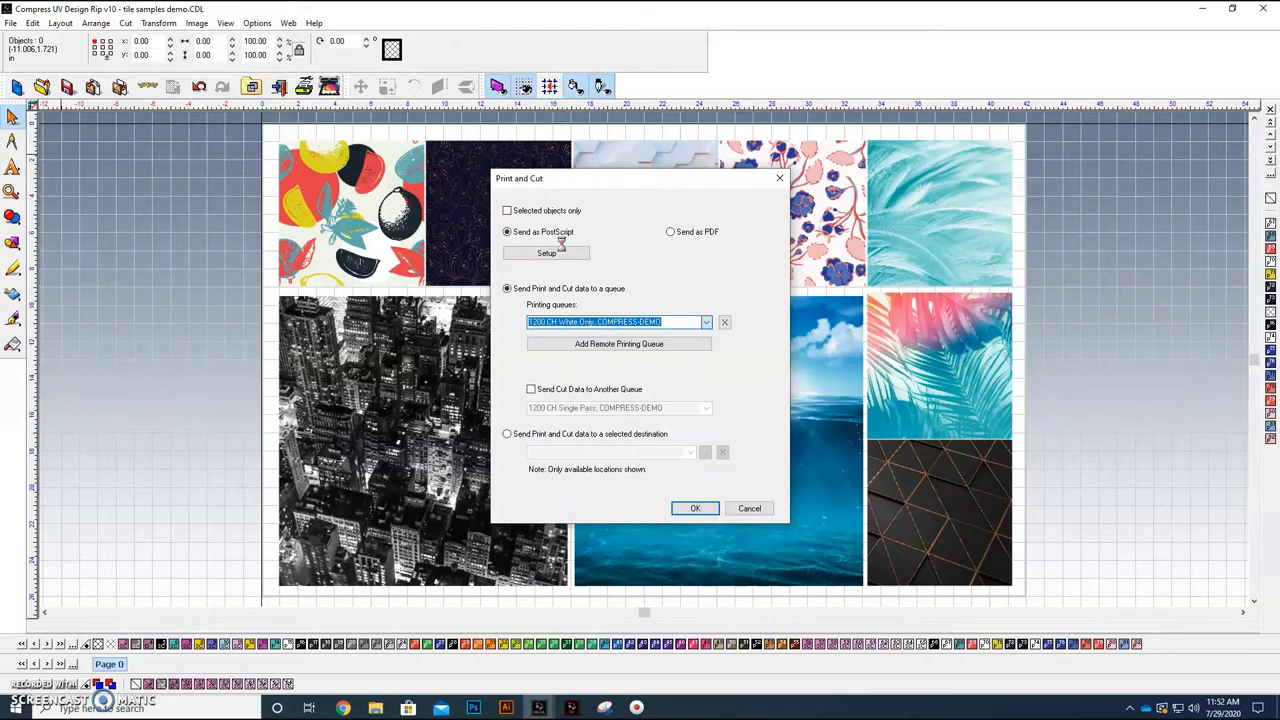
scroll(652, 321, "down", 1)
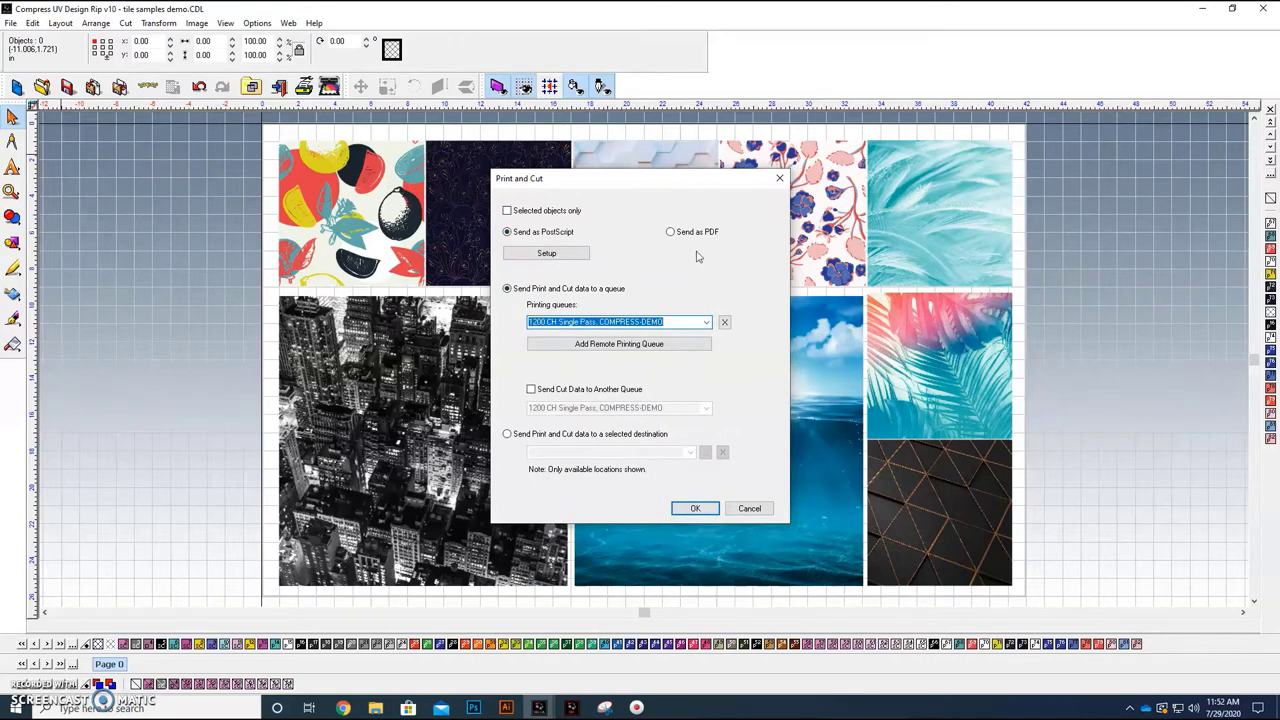
Accept the default Job Setup and send the layout to the queue.
left_click(560, 255)
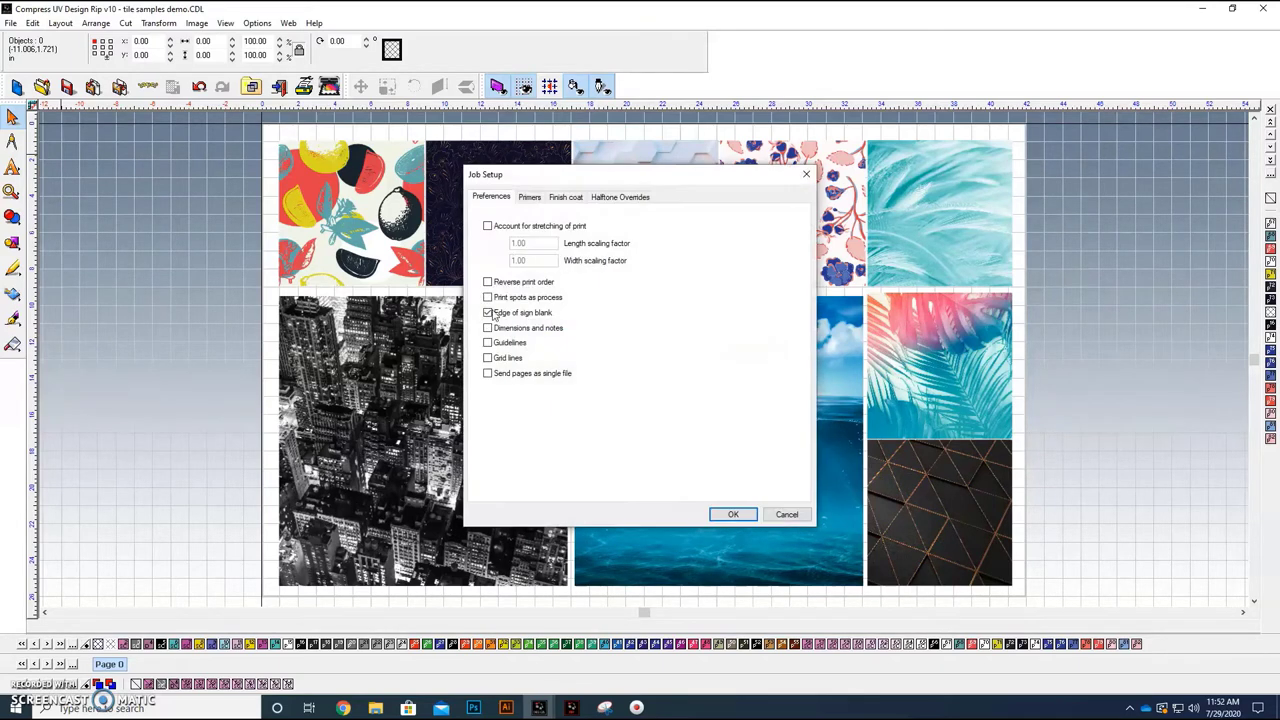
left_click(729, 514)
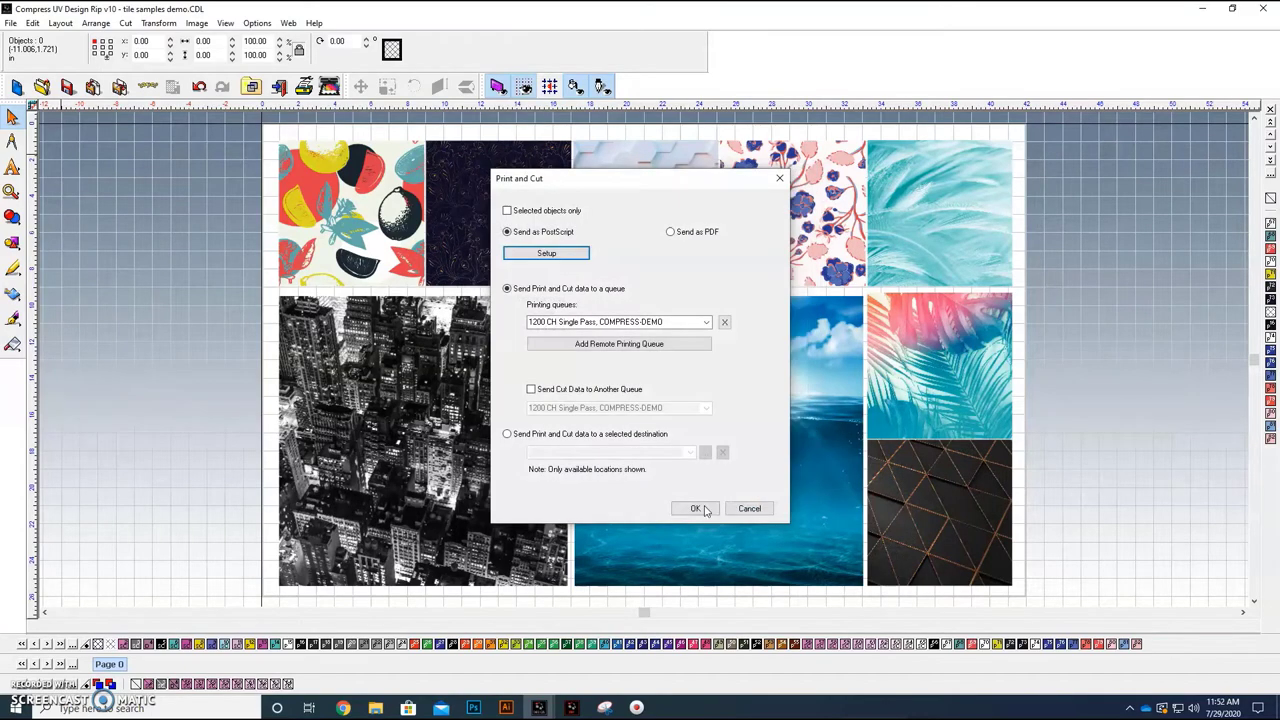
left_click(693, 510)
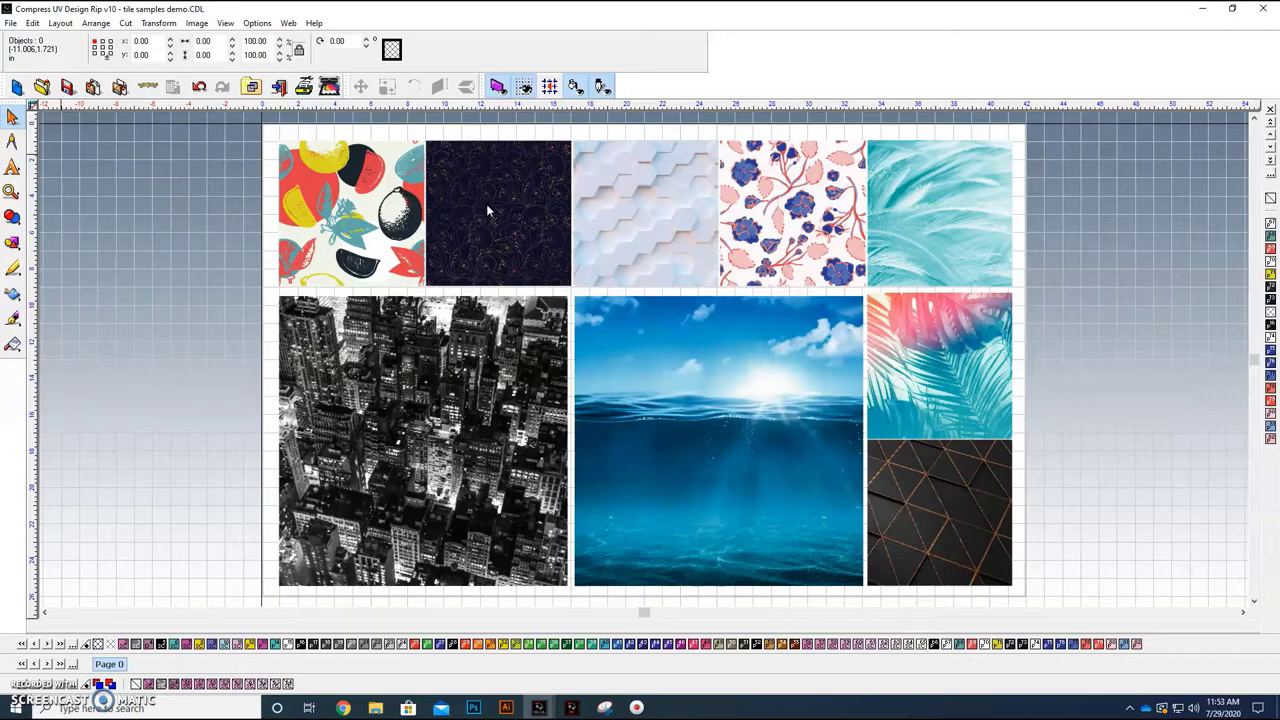
Switch to CompressRIP Q10 to see the pending tile samples demo job in 1200 CH Single Pass.
left_click(571, 707)
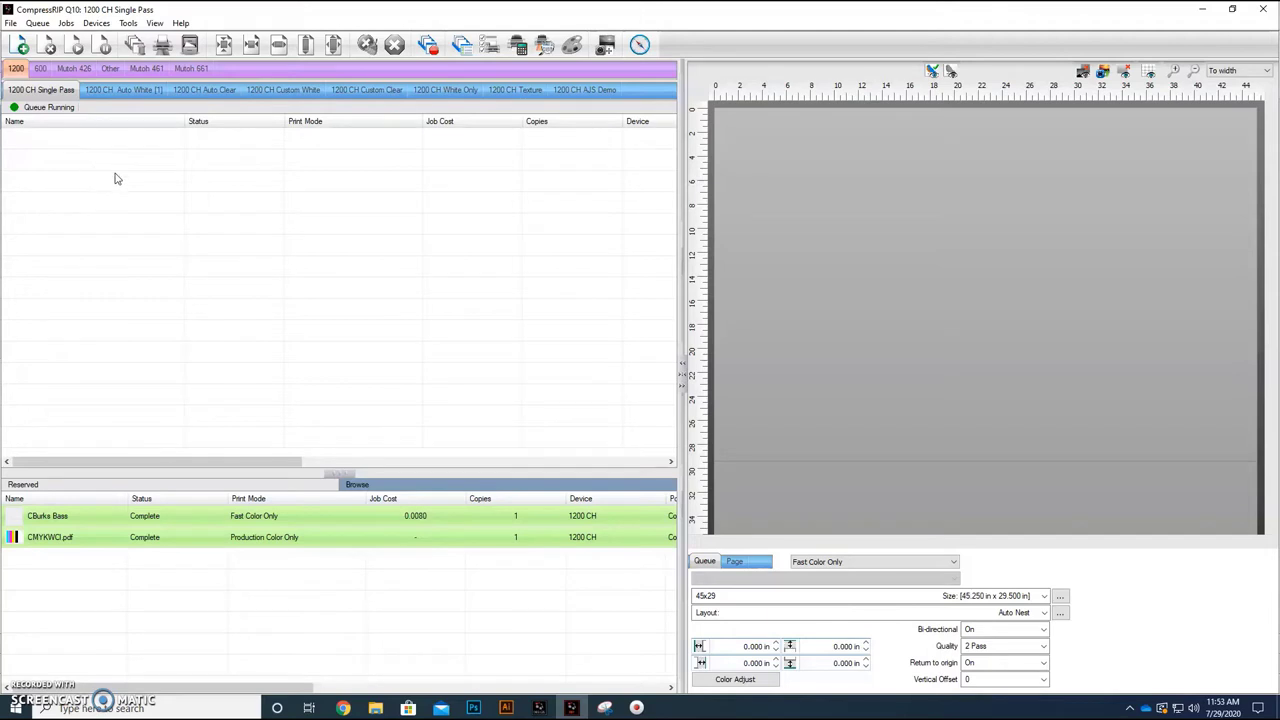
mouse_move(539, 709)
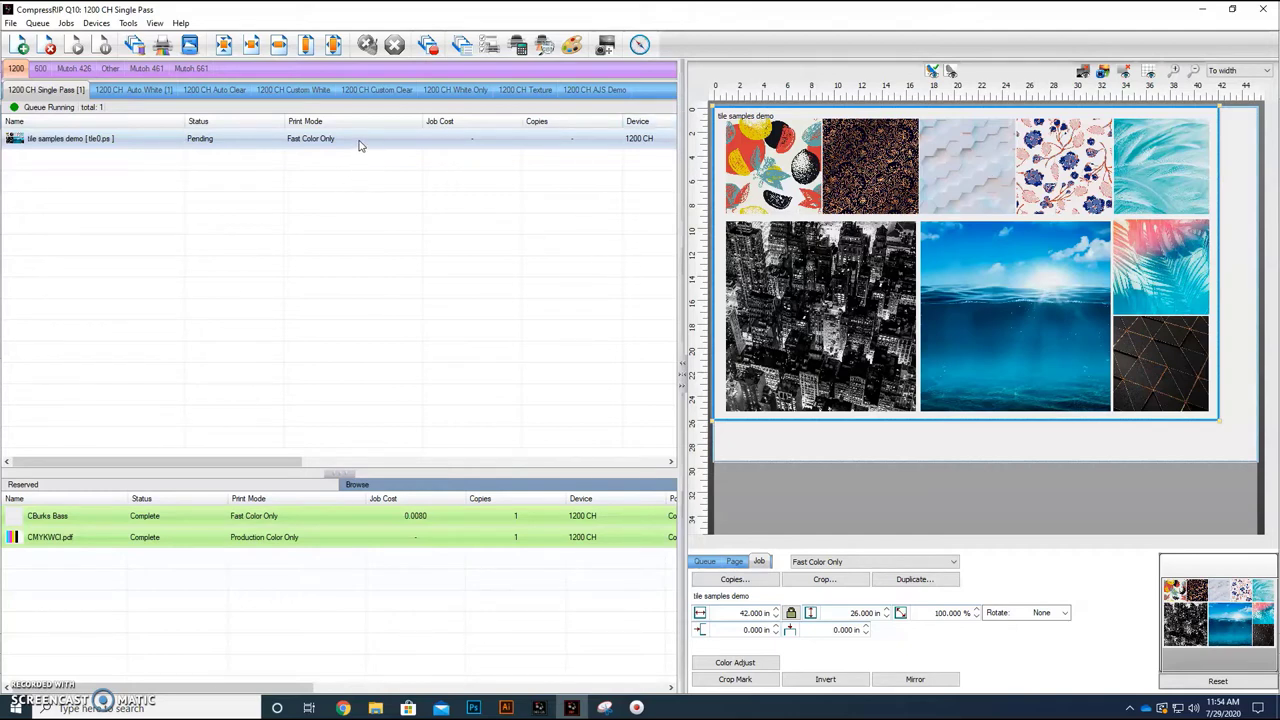
Set the job's print mode to Fine Color Only and bi-directional printing to Off.
left_click(951, 563)
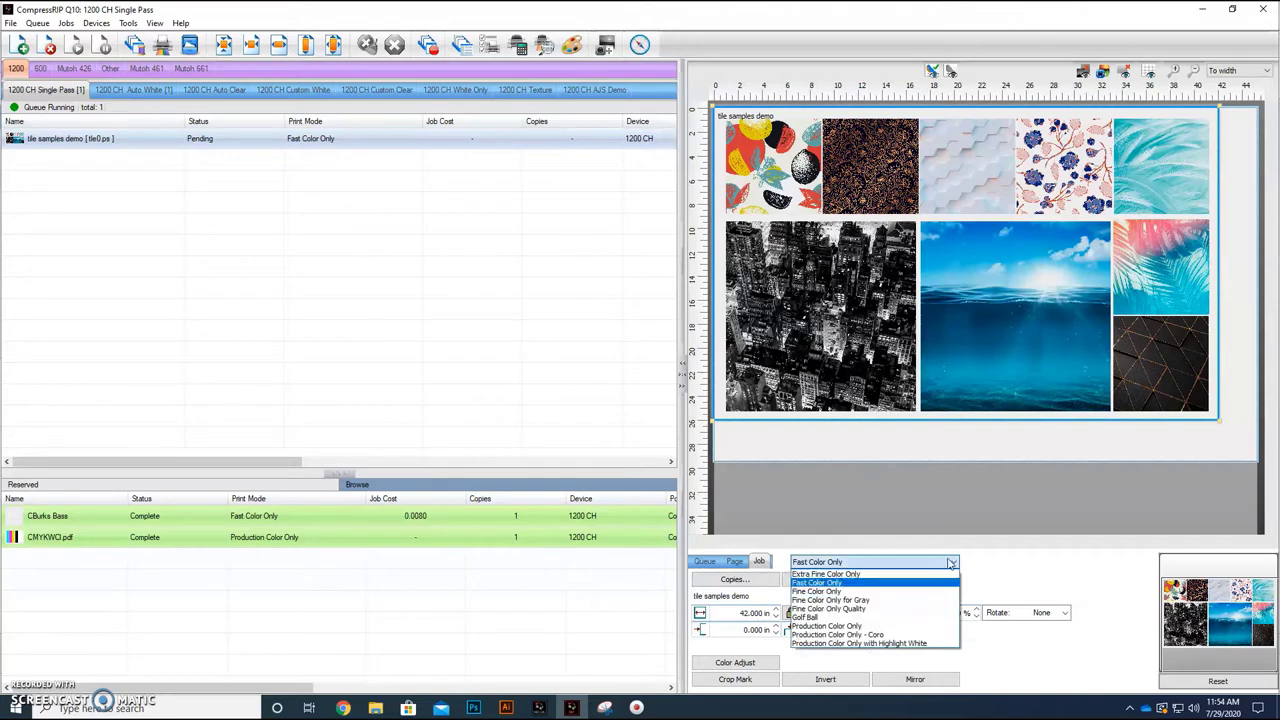
left_click(826, 592)
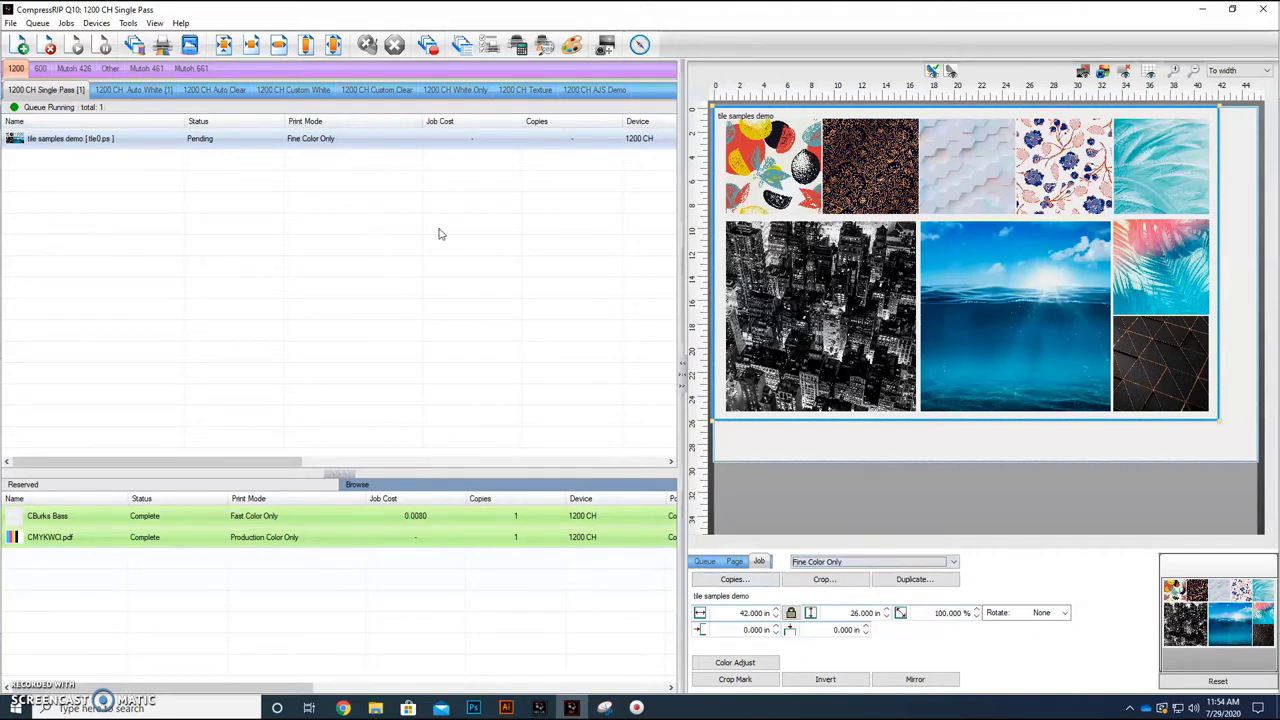
left_click(735, 562)
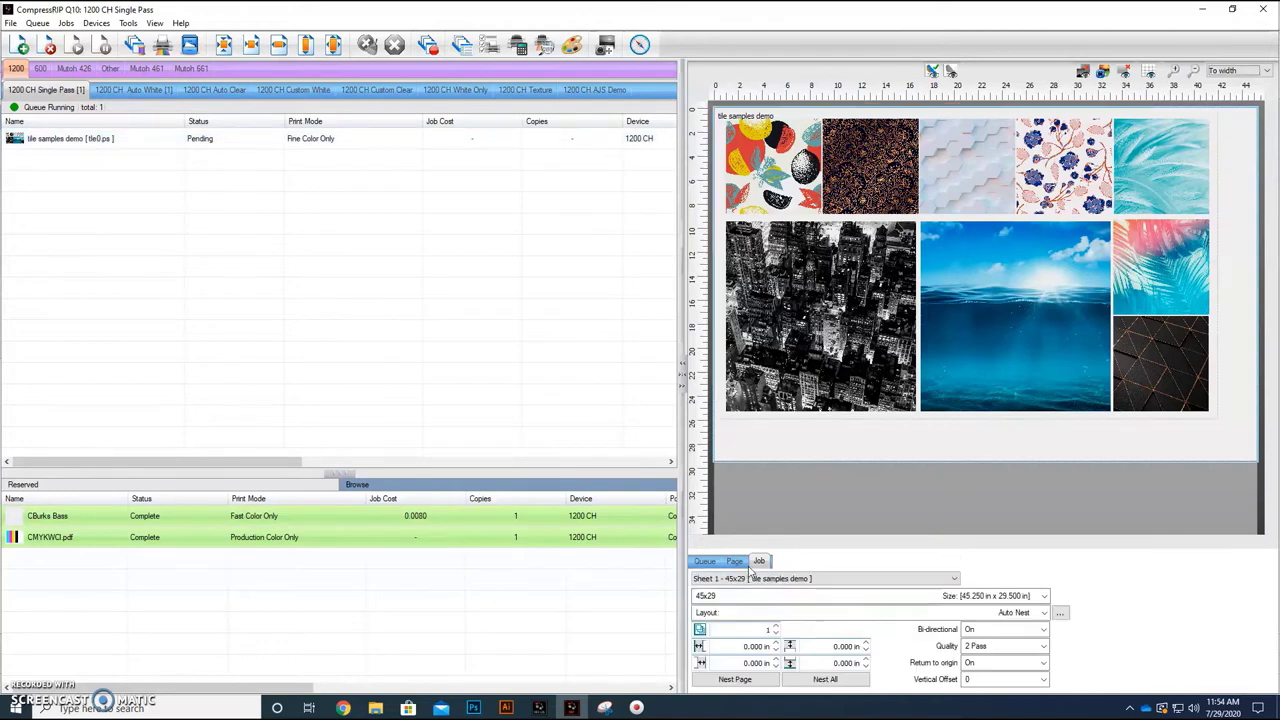
left_click(1035, 629)
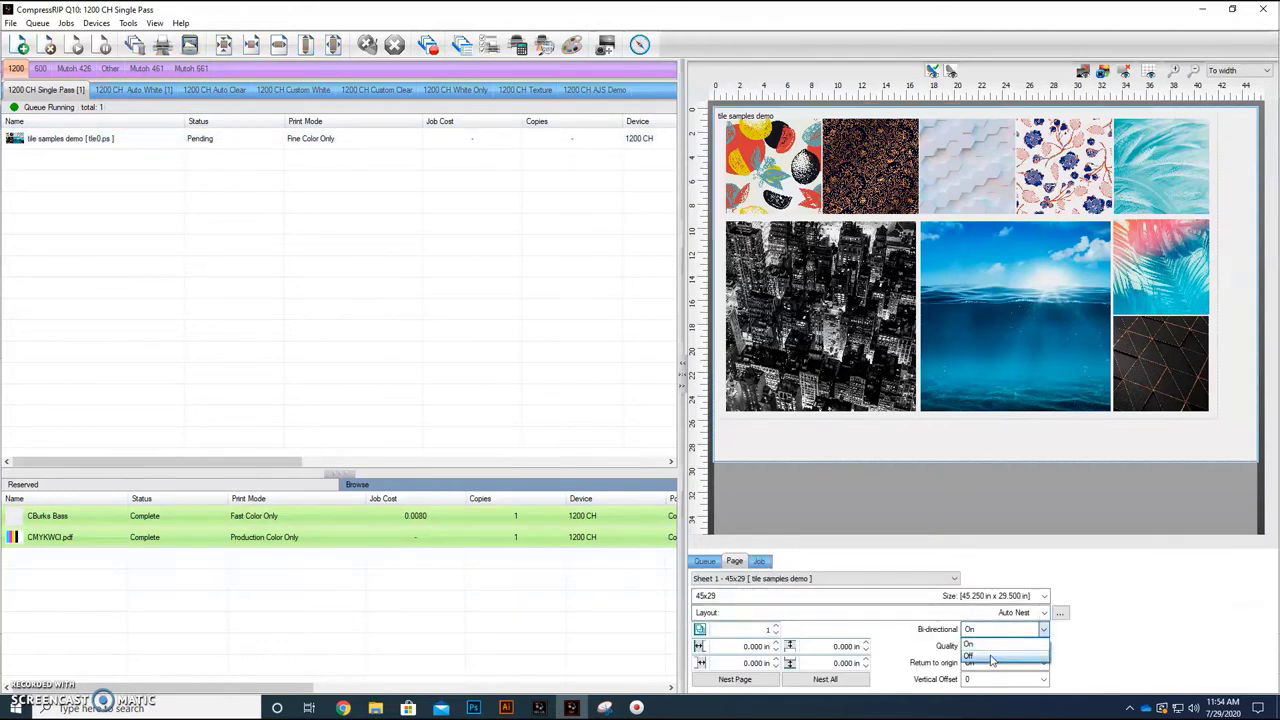
left_click(992, 657)
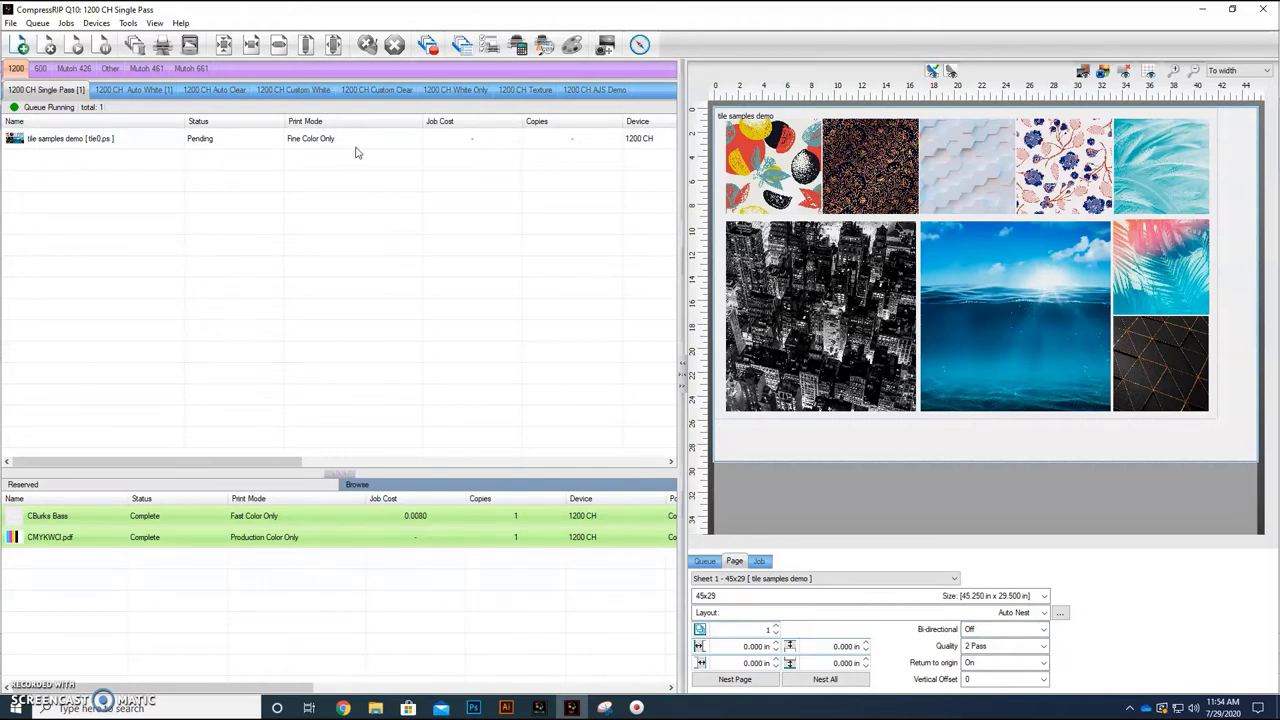
left_click(362, 146)
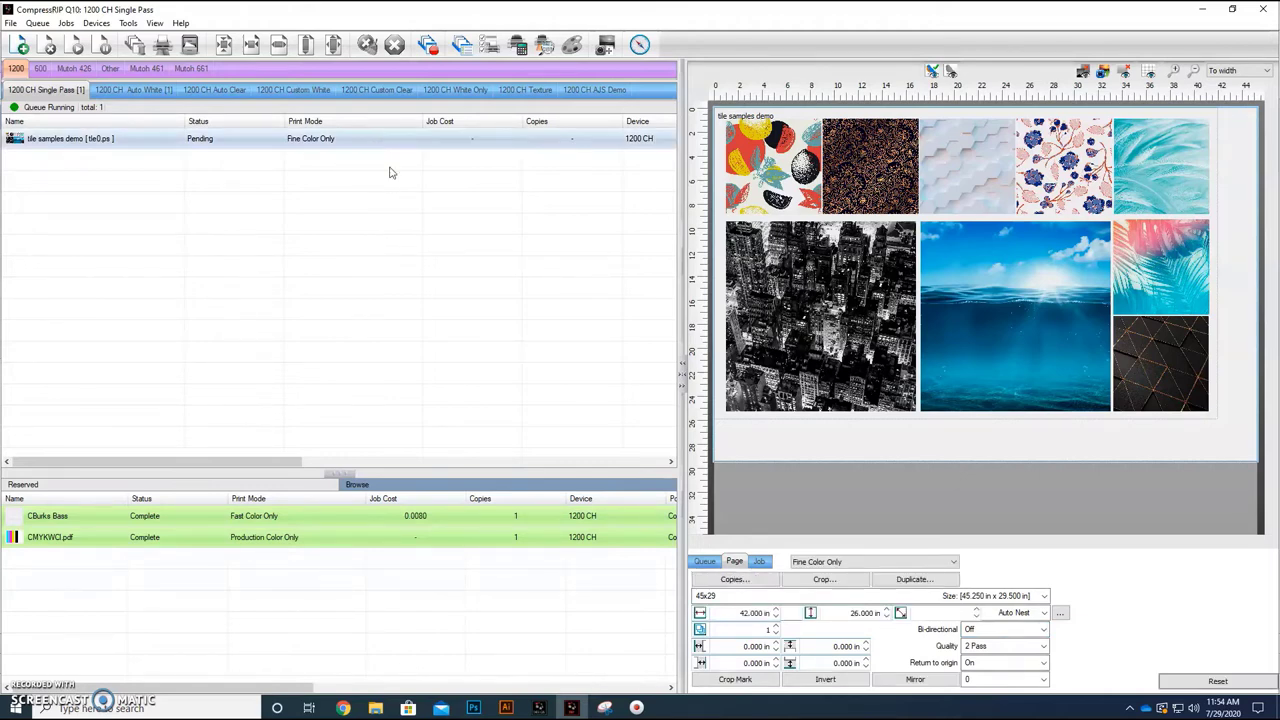
Run RIP Only on the tile samples demo job until it shows Holding (Job Spooled).
right_click(400, 295)
left_click(412, 282)
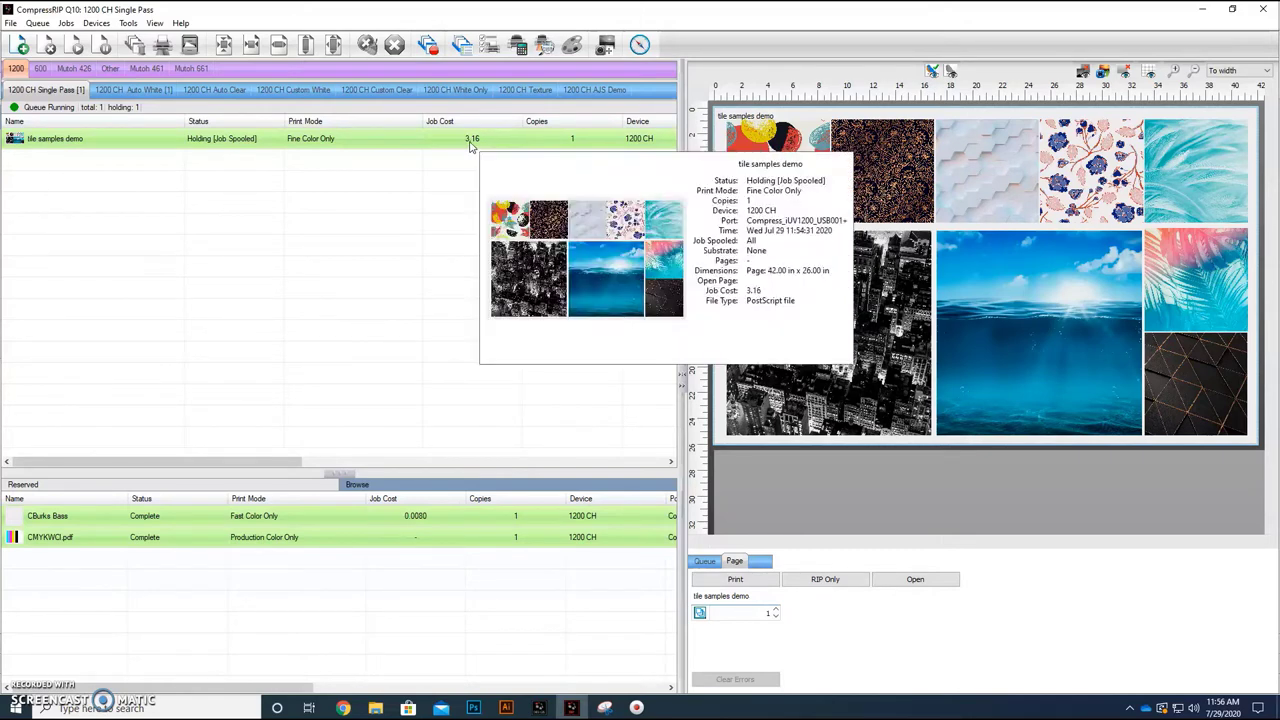
mouse_move(479, 144)
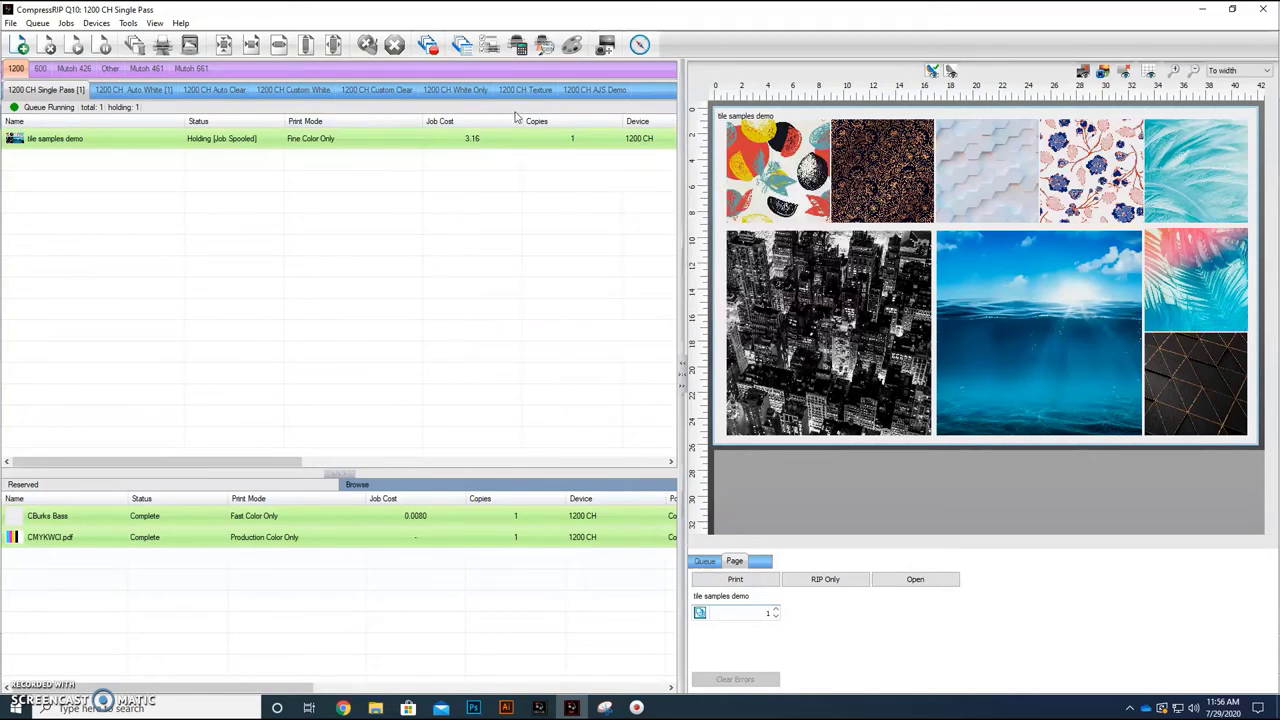
Open the held tile samples demo job's menu to print it on the 1200 CH printer.
right_click(507, 145)
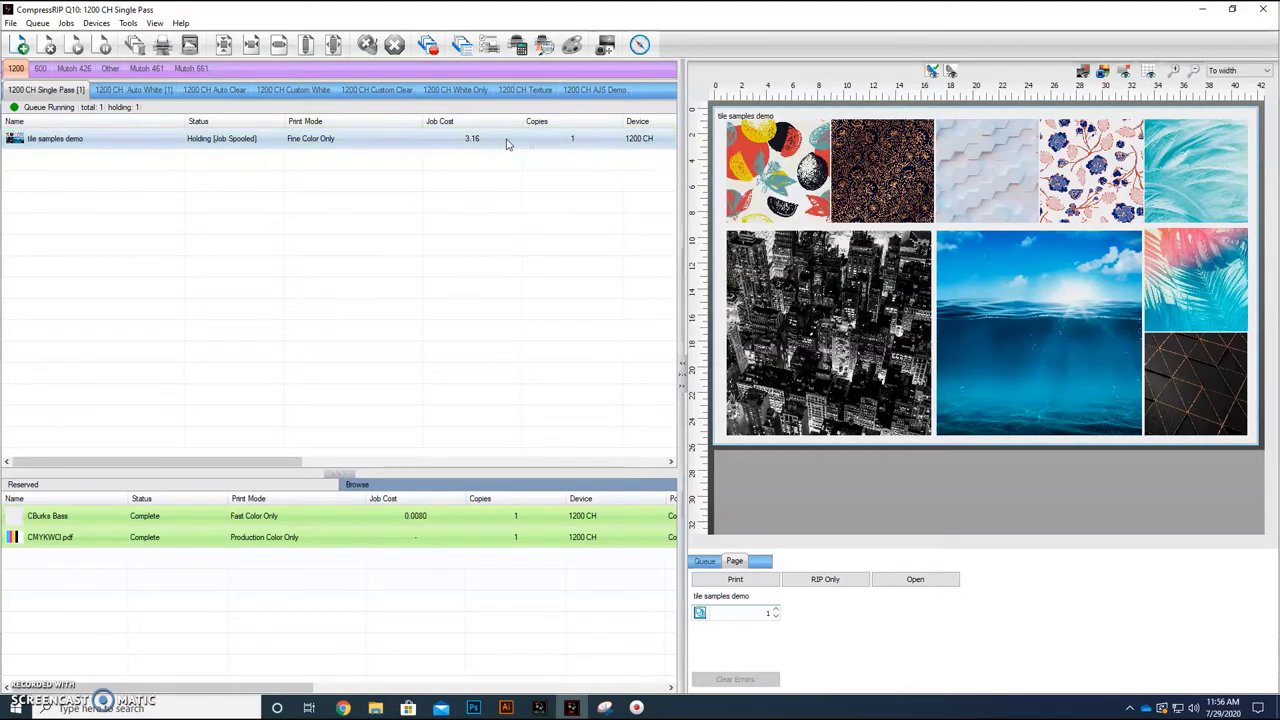